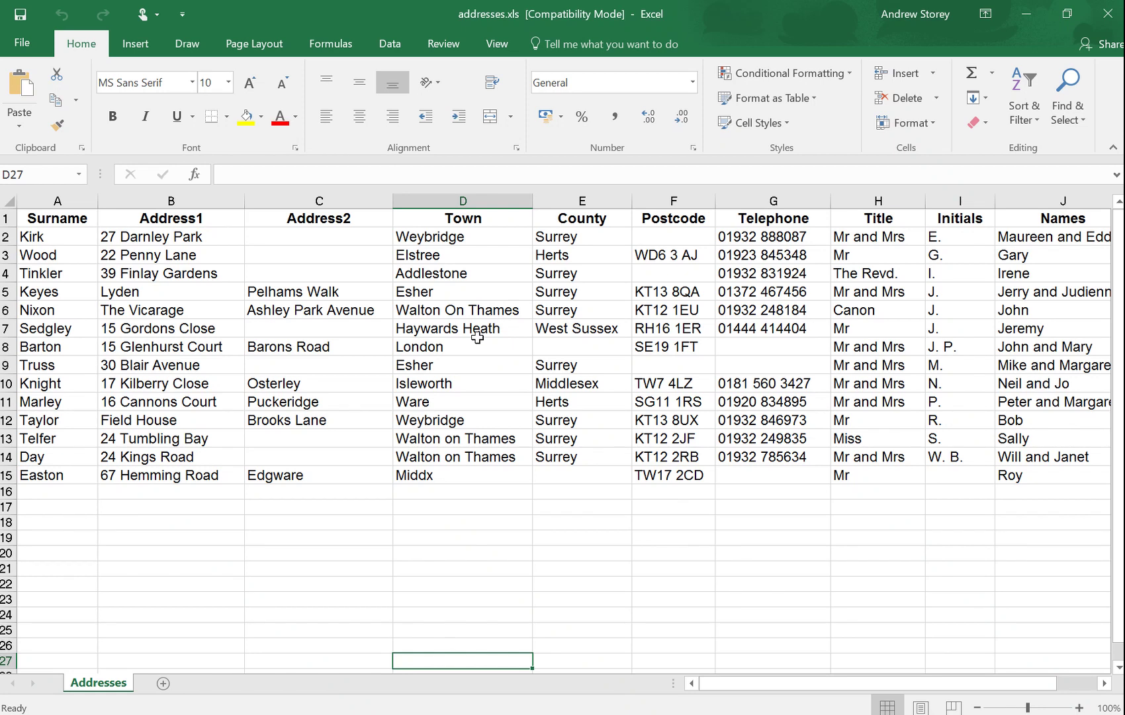
mouse_move(763, 690)
left_mouse_down()
mouse_move(864, 695)
mouse_move(736, 703)
left_mouse_up()
- Show the Page Layout ribbon options for the address sheet
left_click(254, 46)
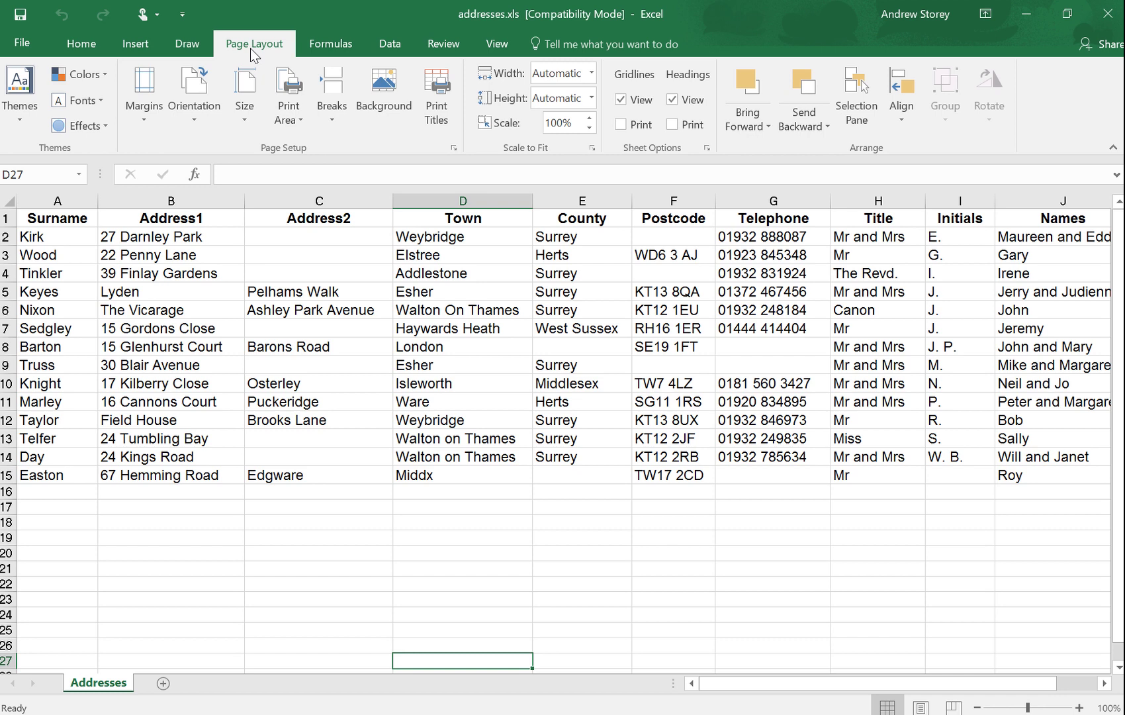
- In Page Setup, choose Landscape, A4 paper, fit to 1 page, and printed gridlines
left_click(454, 149)
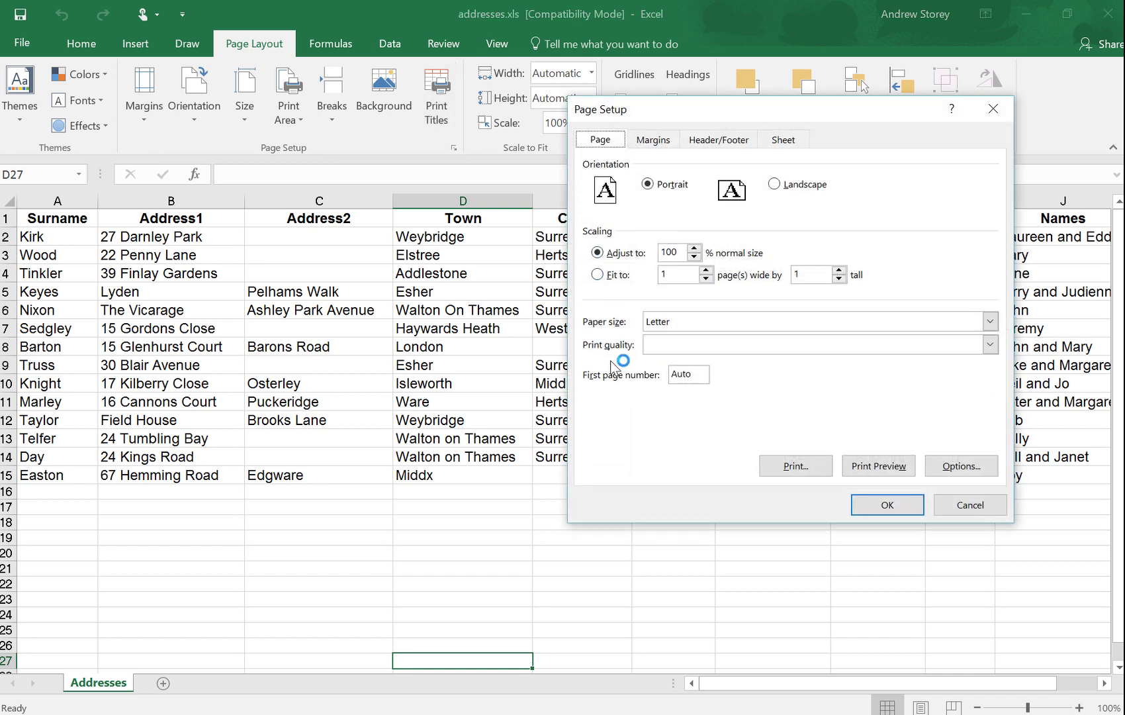
left_click(781, 187)
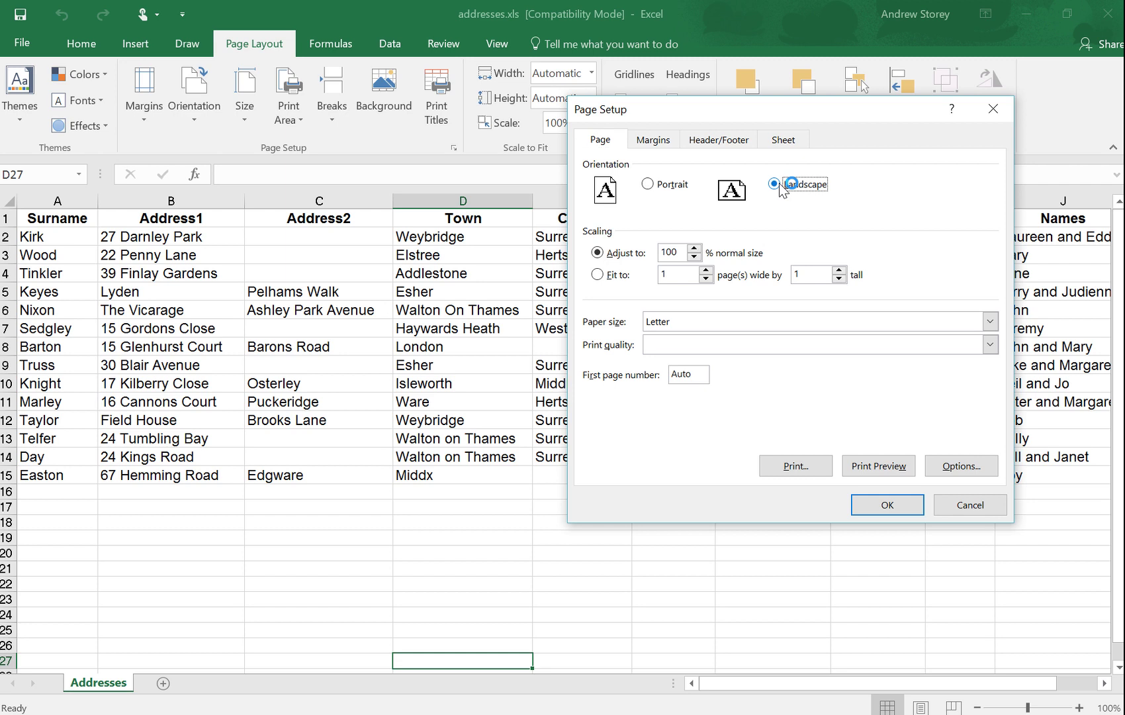
left_click_drag(777, 116, 460, 135)
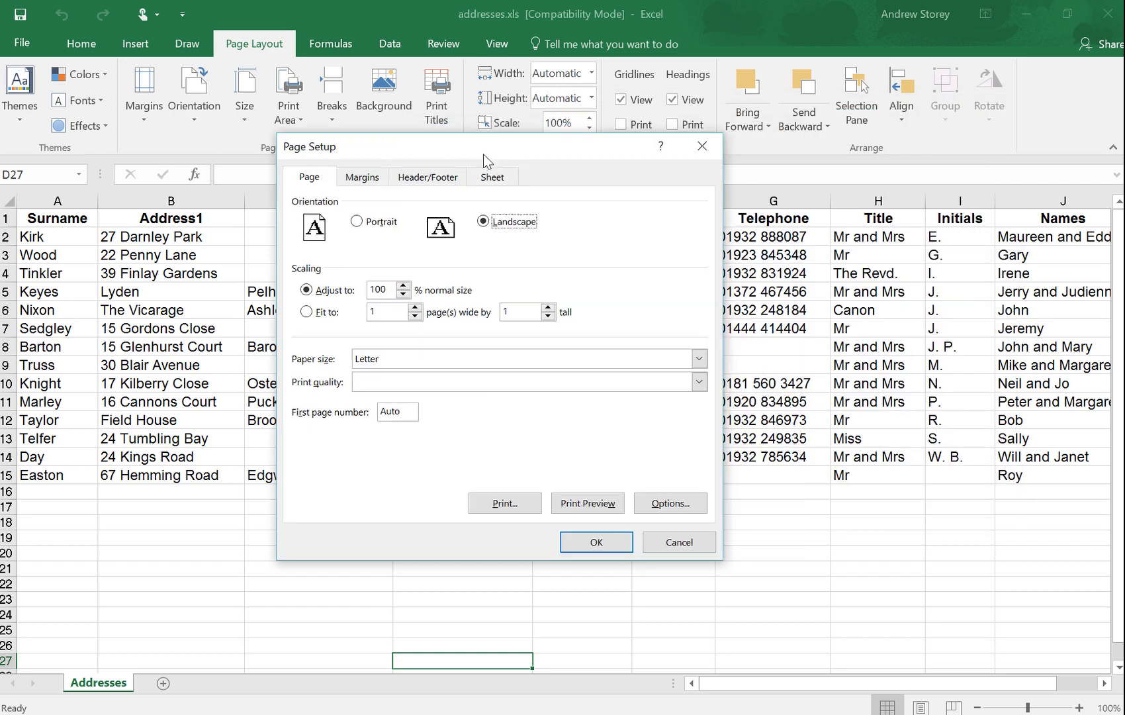
left_click(516, 343)
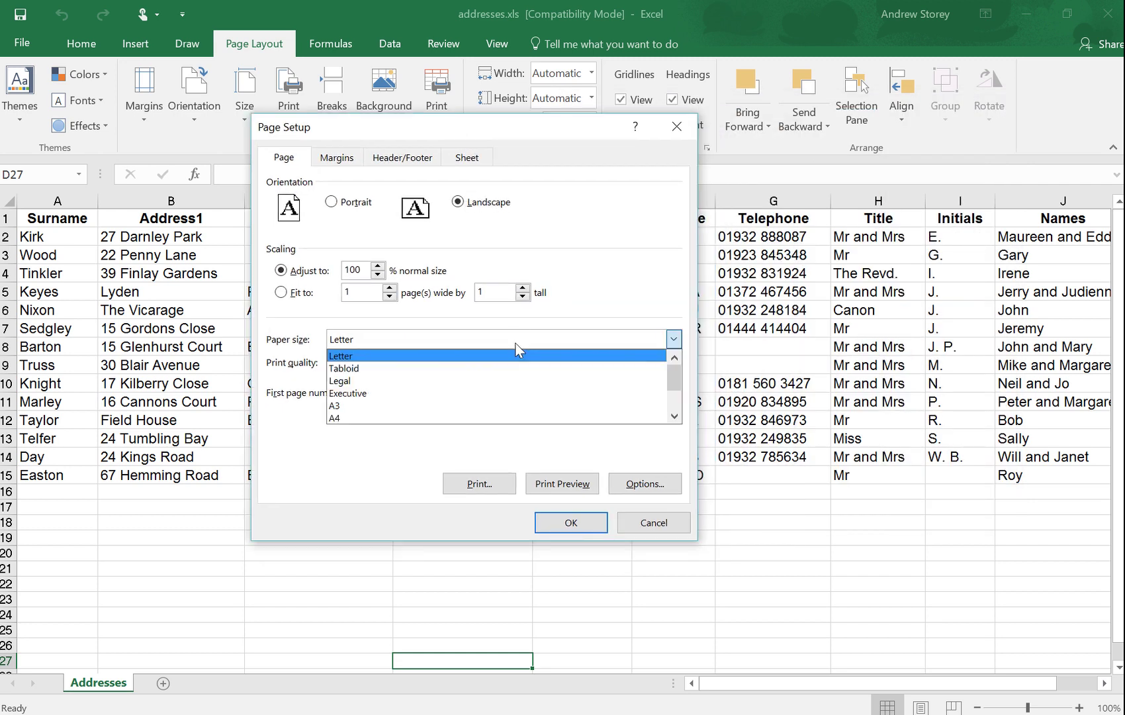
left_click(512, 419)
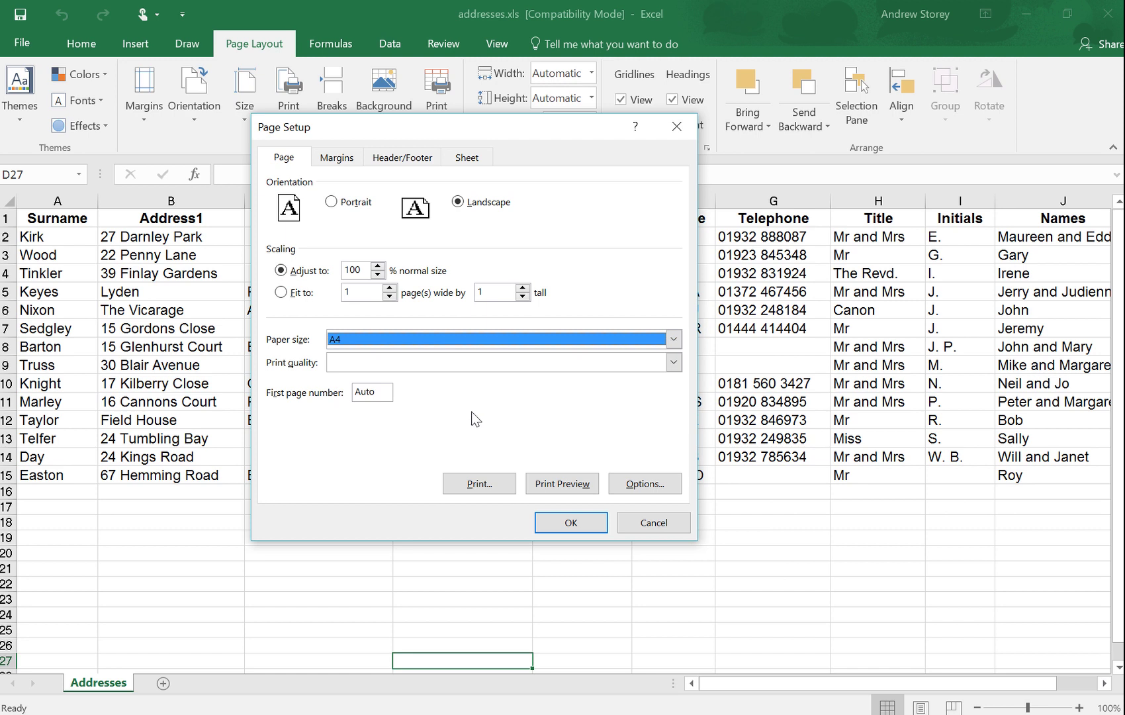
left_click(281, 293)
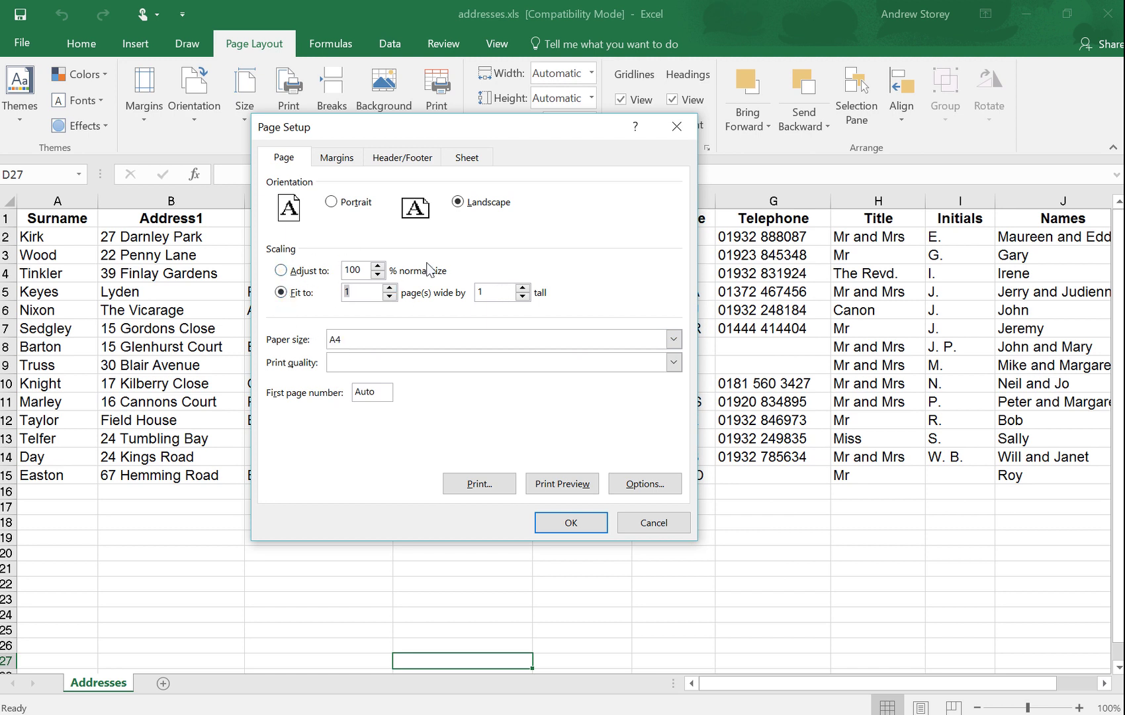
left_click(469, 165)
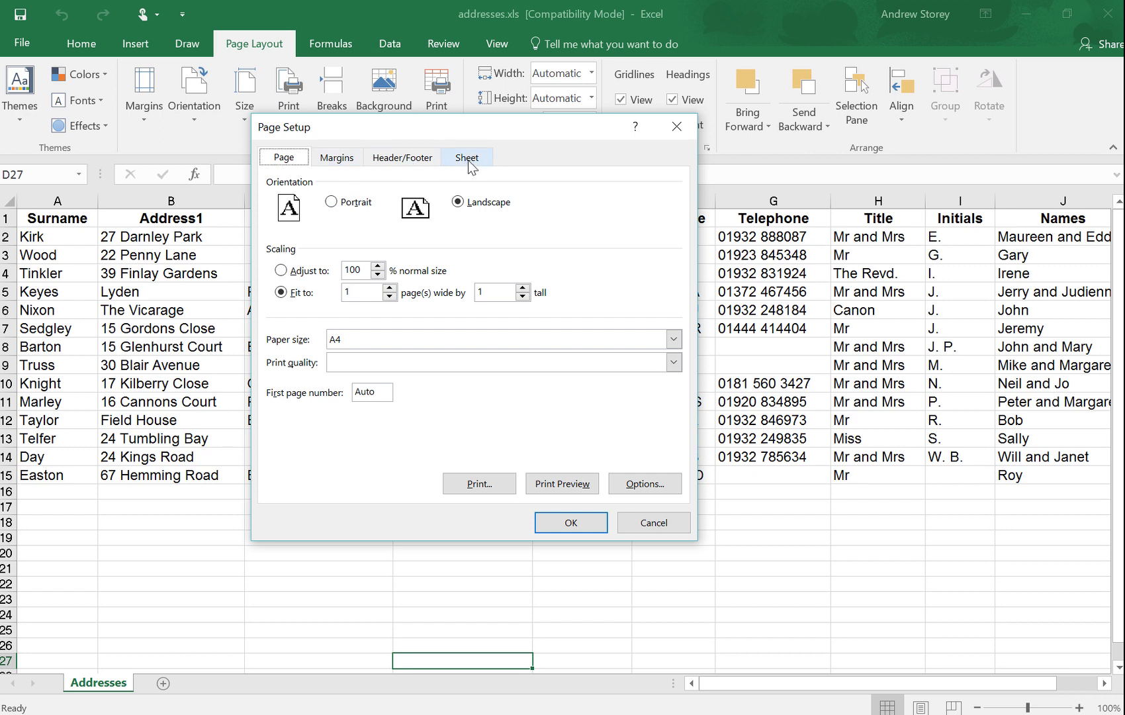
left_click(314, 292)
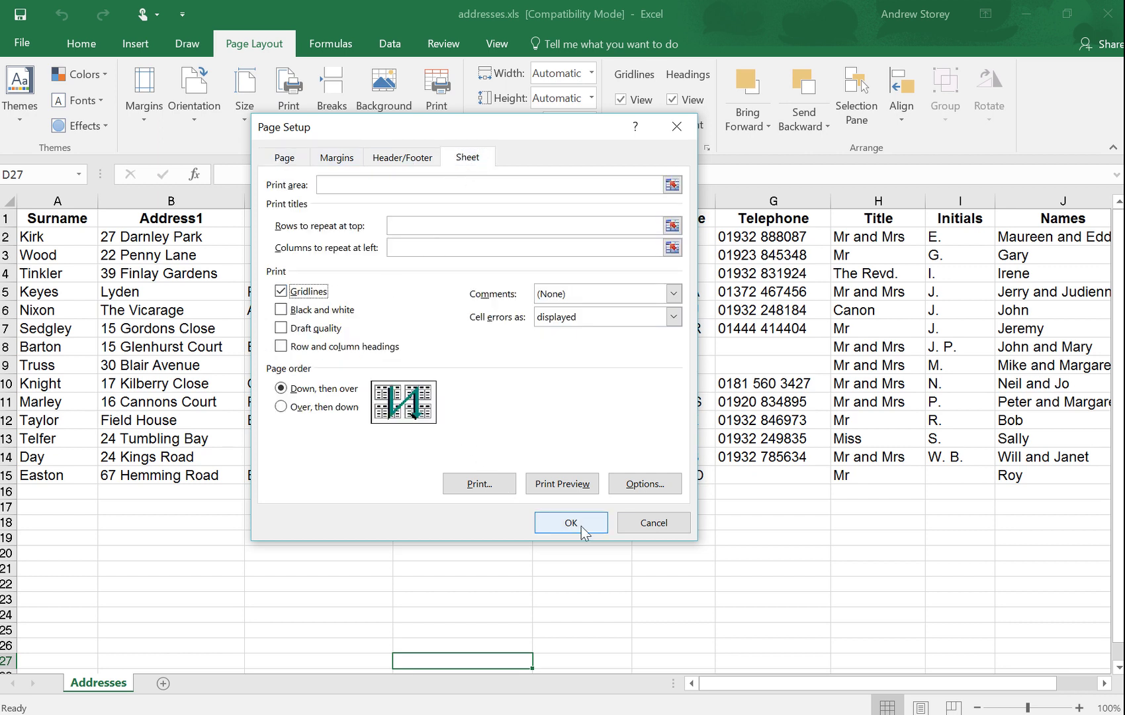
- Start a custom header and select the &[Tab] code in its centre section
left_click(398, 159)
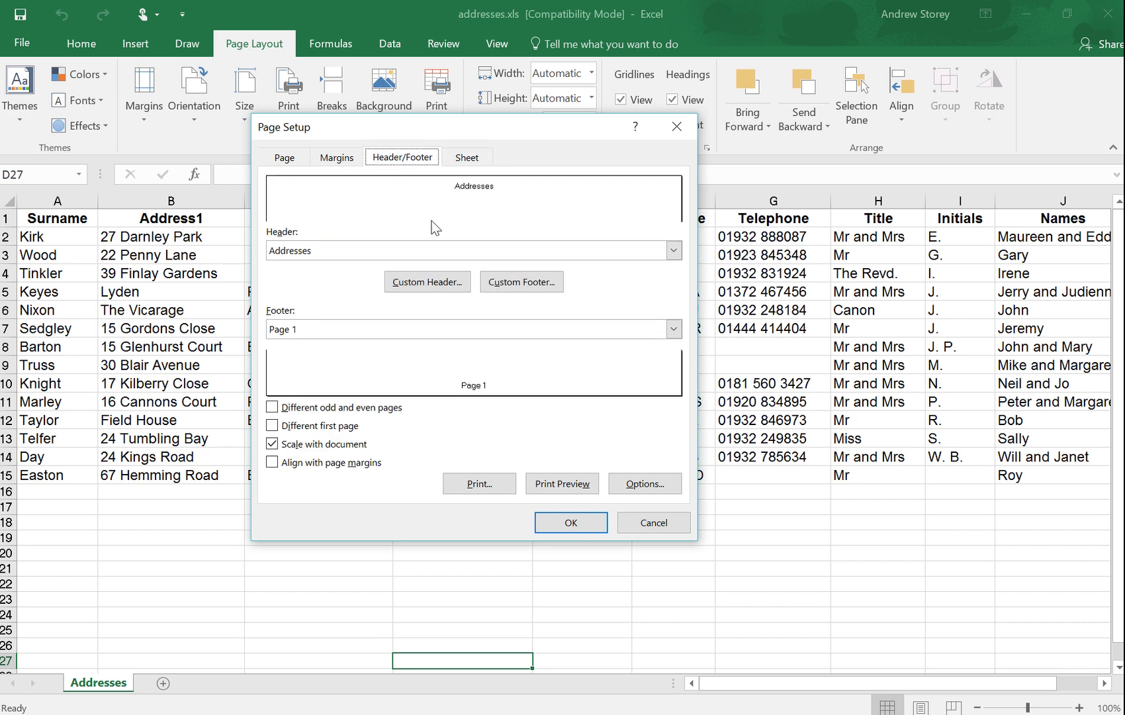
left_click(443, 296)
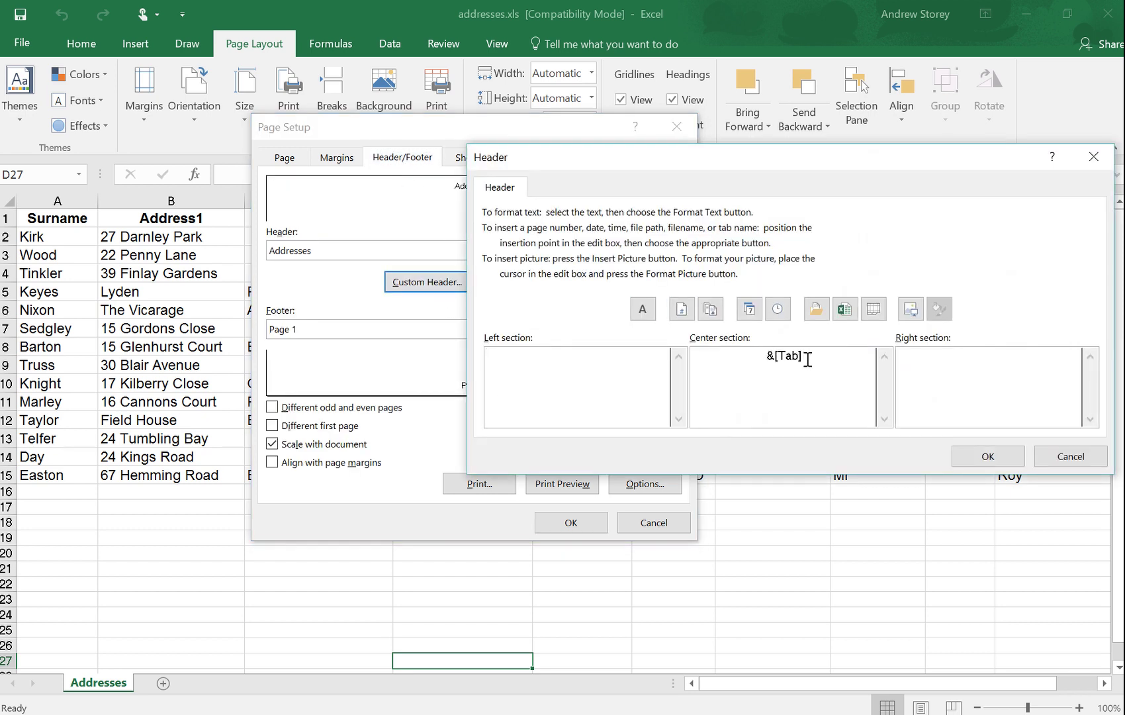
left_click_drag(803, 358, 754, 354)
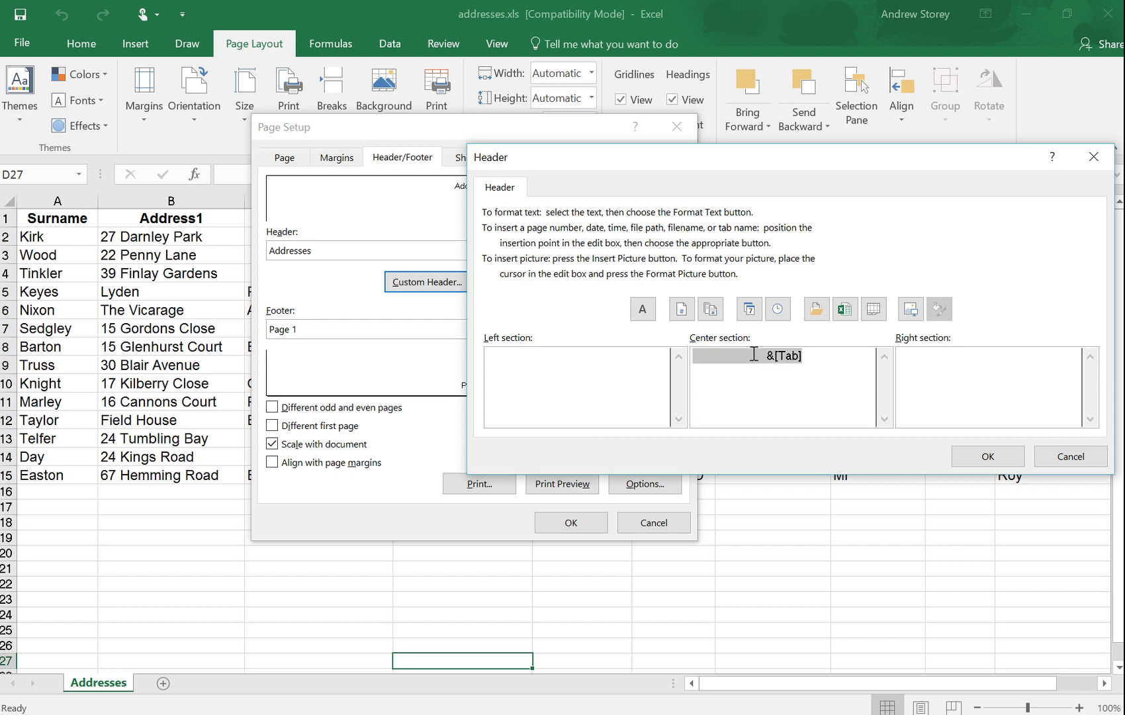
type("My Add")
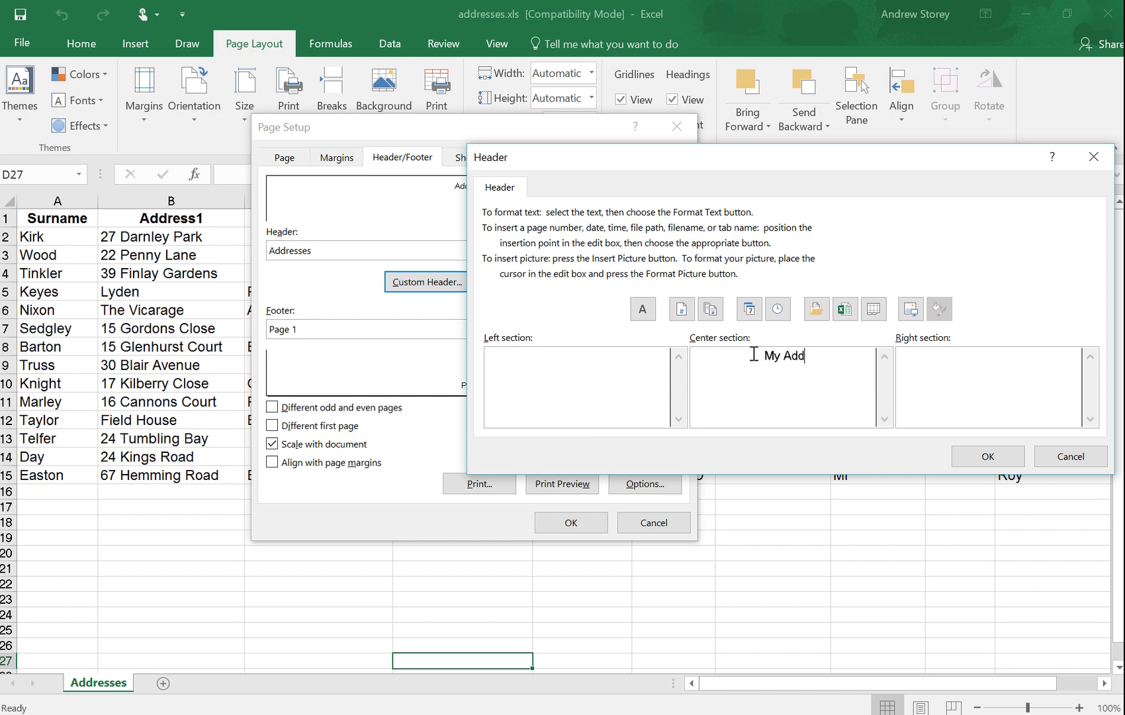
type("ress Book")
- Confirm the 'My Address Book' header and apply the page setup changes
left_click(971, 457)
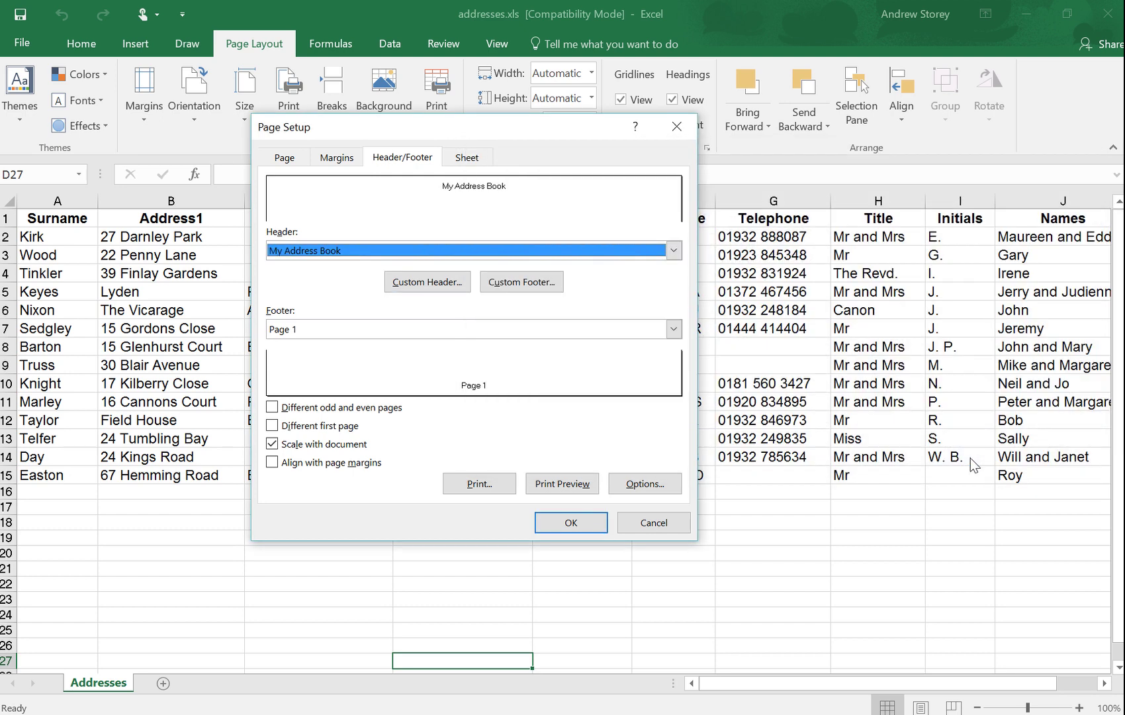
left_click(572, 523)
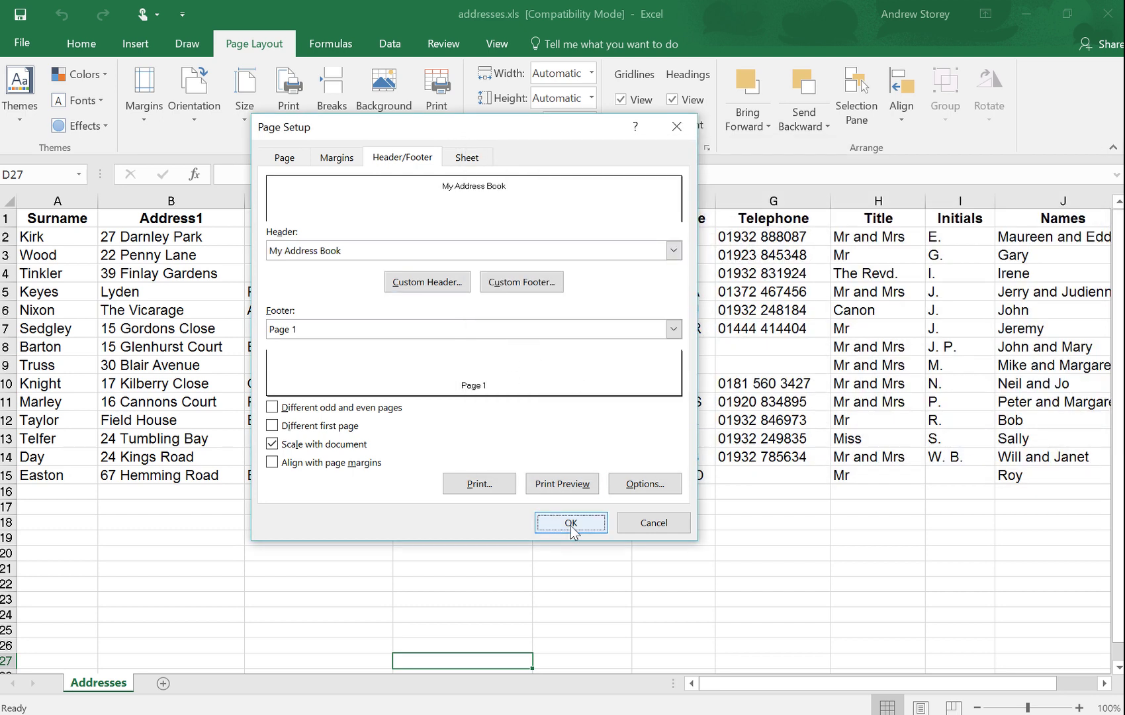
left_click(573, 530)
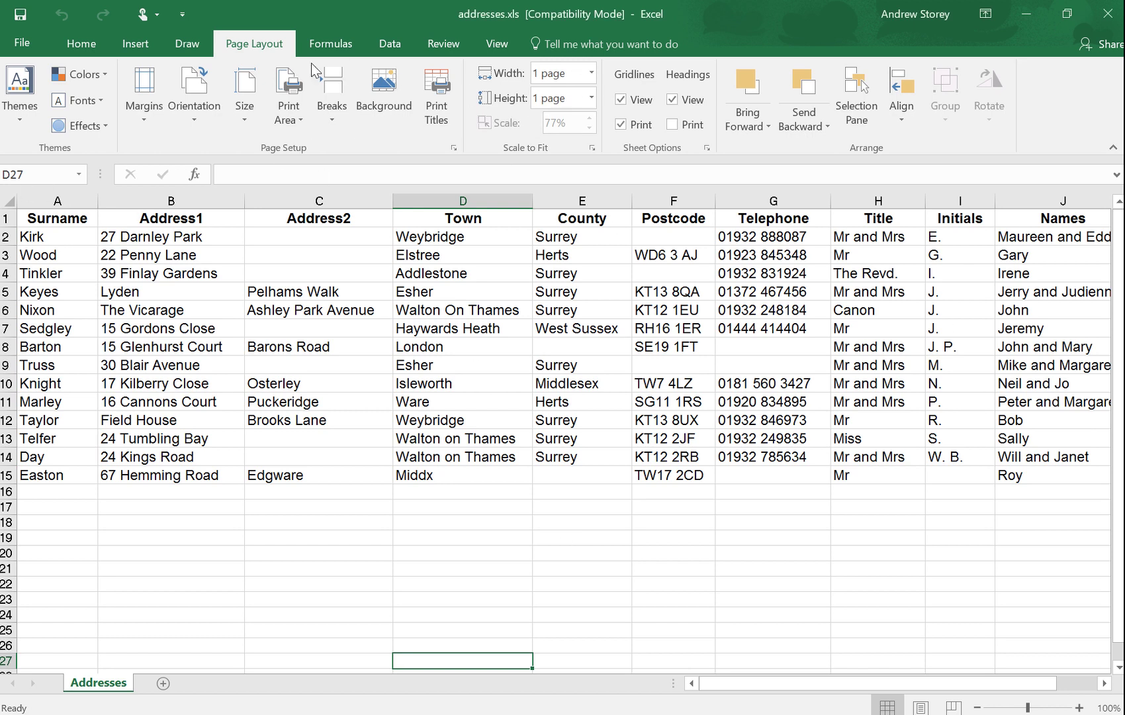
- Open the print preview from the File menu
left_click(25, 45)
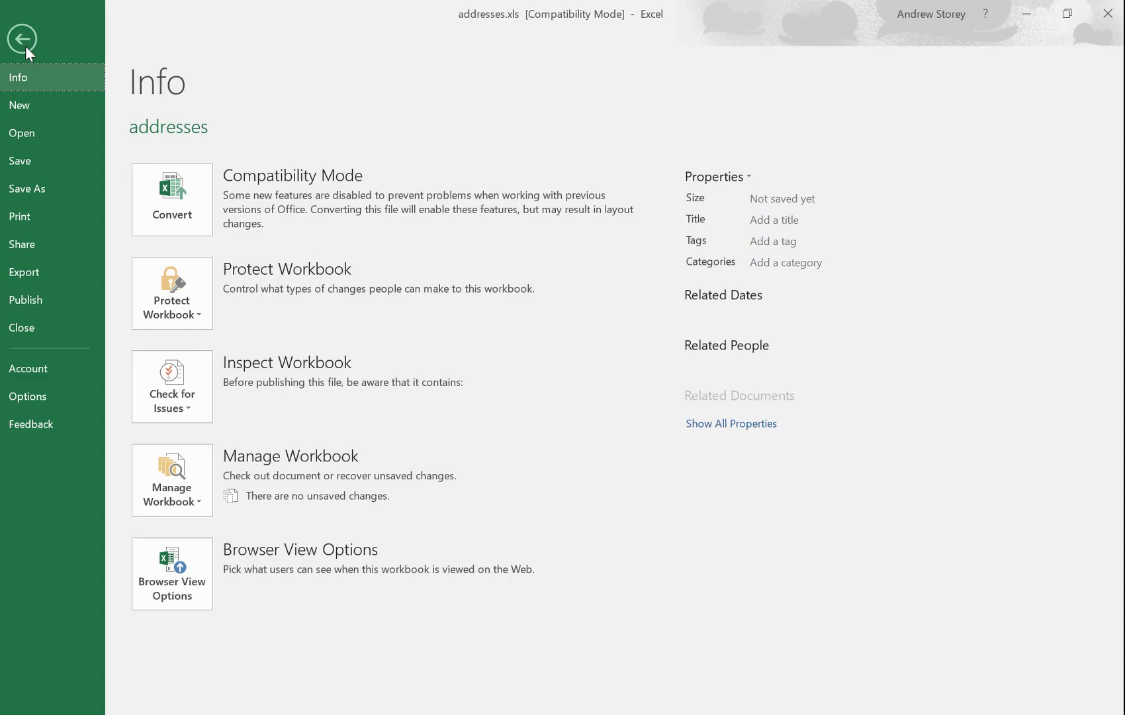
left_click(47, 214)
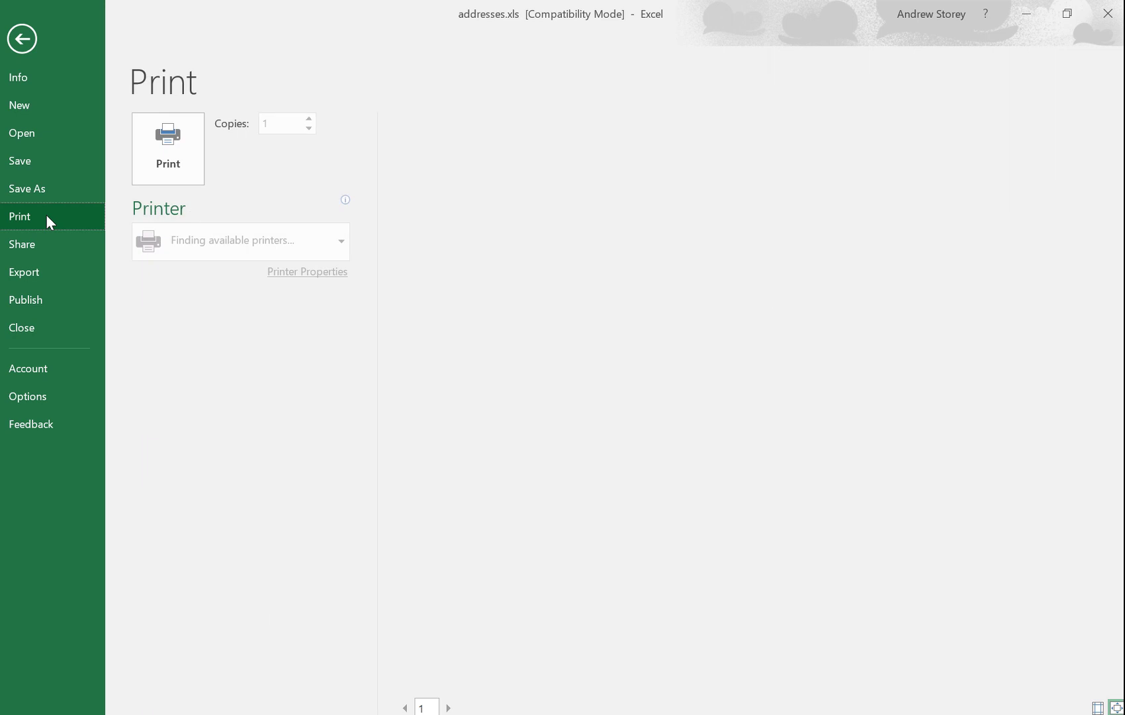